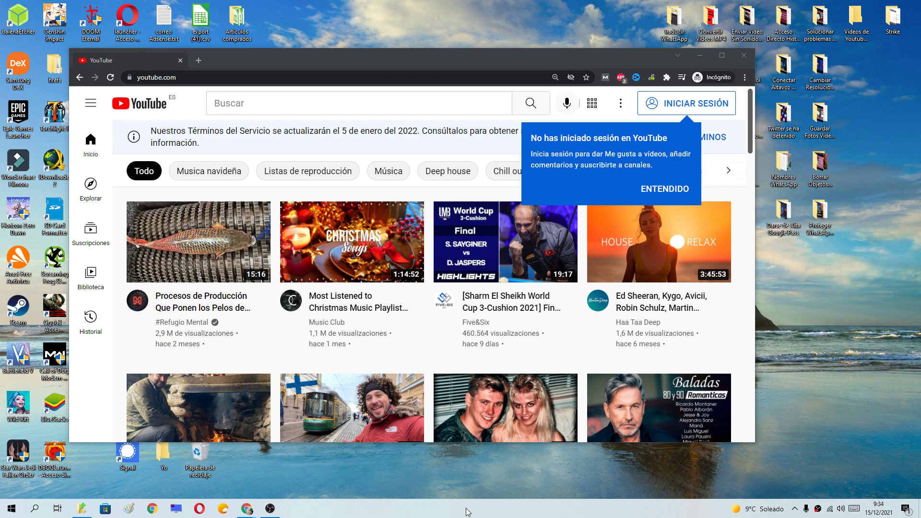
- Open Firewall de Windows Defender through a system search for "firewall", and open its advanced configuration in a separate window
{"action": "left_click", "coordinate": [36, 512]}
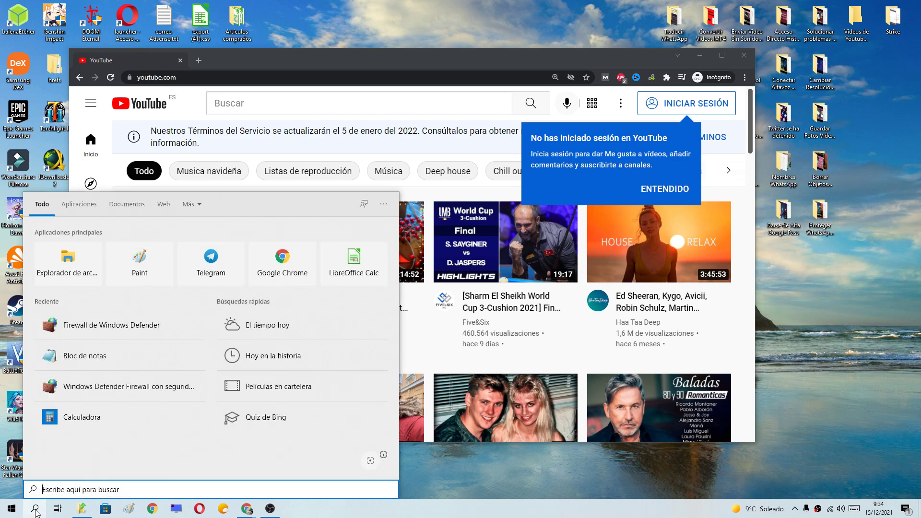
{"action": "type", "text": "firewall"}
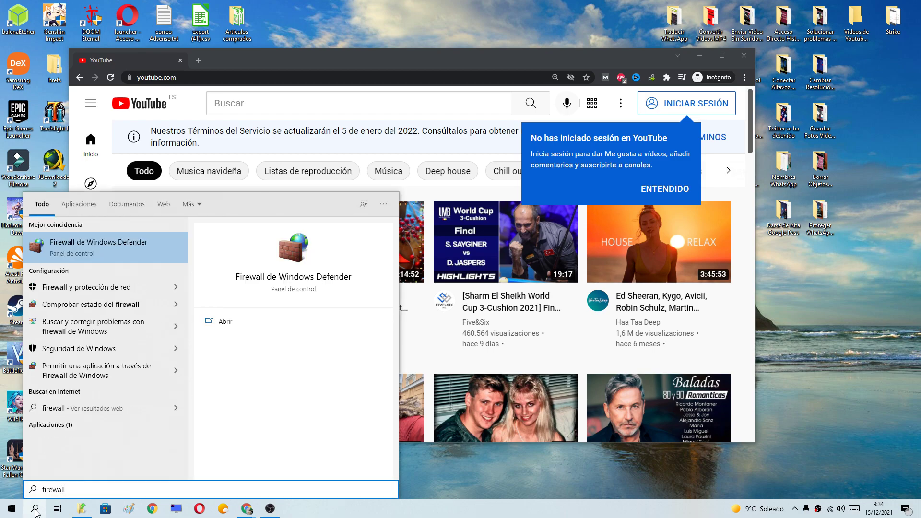
{"action": "left_click", "coordinate": [96, 251]}
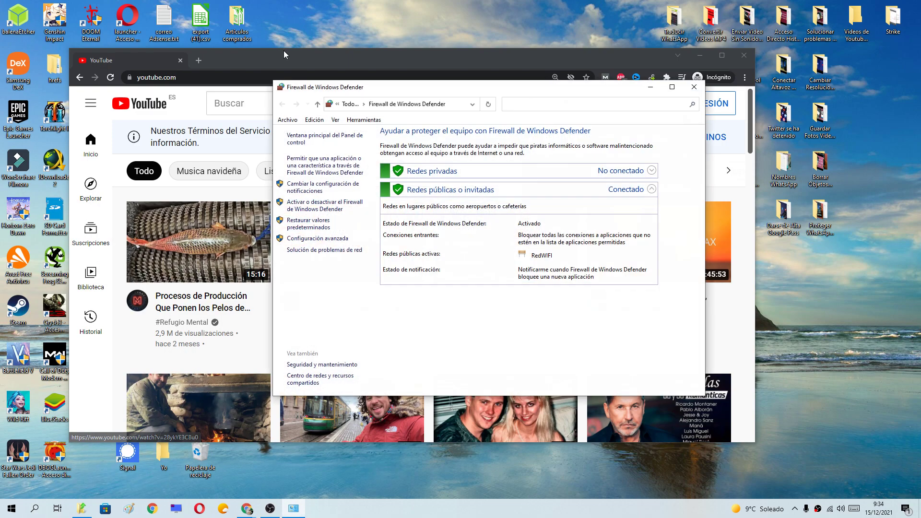
{"action": "left_click_drag", "start_coordinate": [379, 91], "coordinate": [599, 86]}
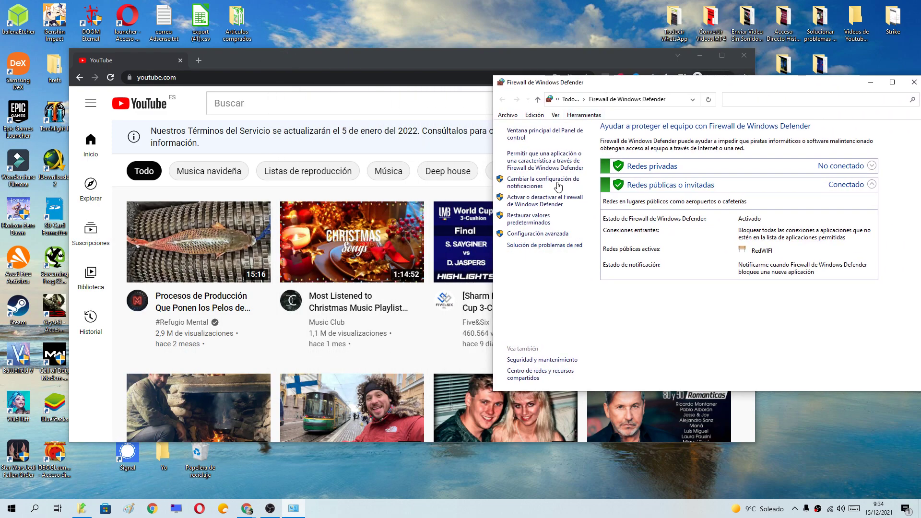
{"action": "left_click", "coordinate": [525, 237]}
{"action": "left_click_drag", "start_coordinate": [328, 23], "coordinate": [647, 47]}
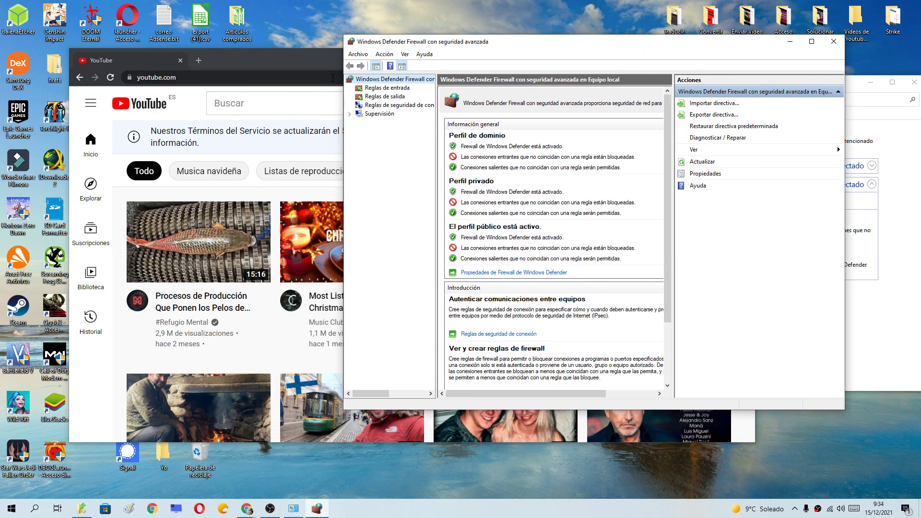
- Check the browser's internet access by playing the YouTube video "Patatas fritas con huevo y chorizo al estilo mío", and return to the home page
{"action": "left_click", "coordinate": [309, 65]}
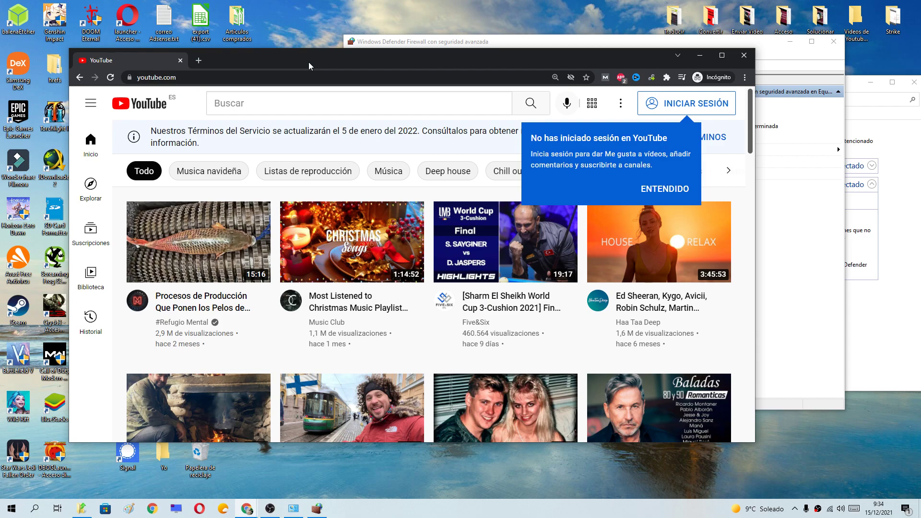
{"action": "scroll", "coordinate": [343, 195], "scroll_direction": "down", "scroll_amount": 4}
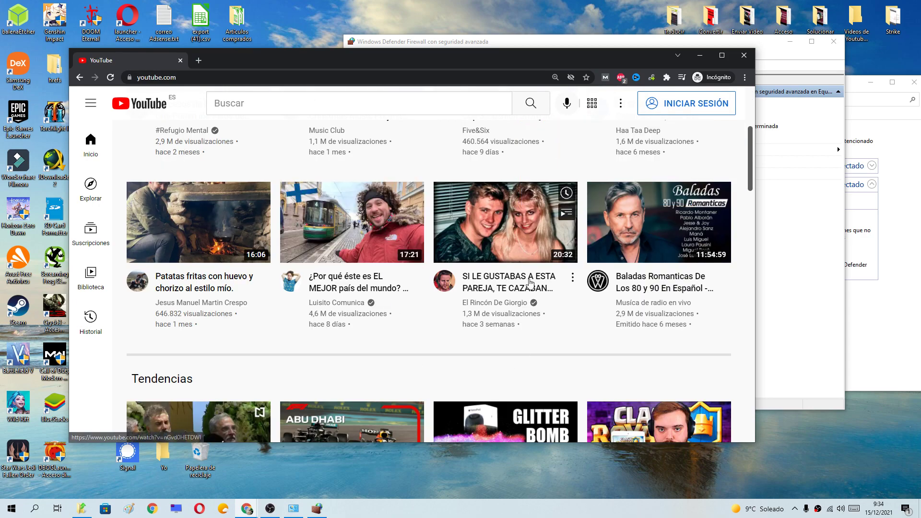
{"action": "left_click", "coordinate": [207, 280]}
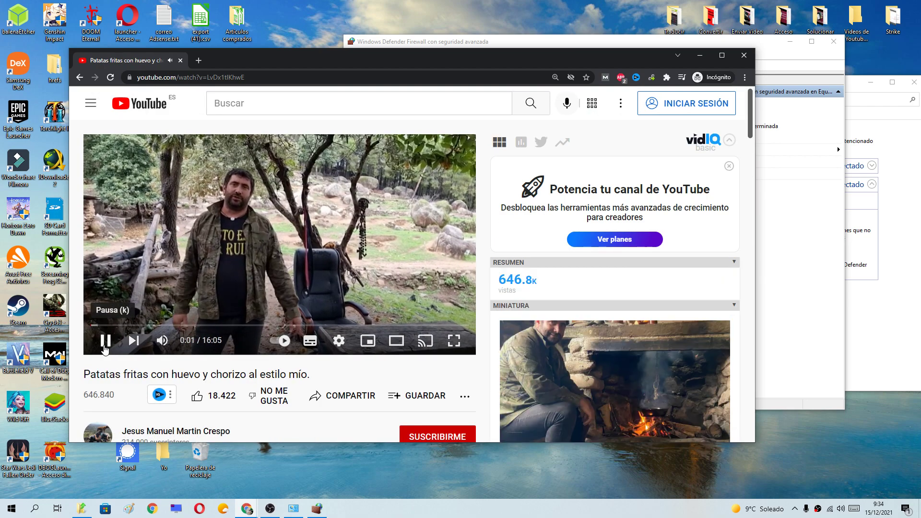
{"action": "key", "text": "alt+Left"}
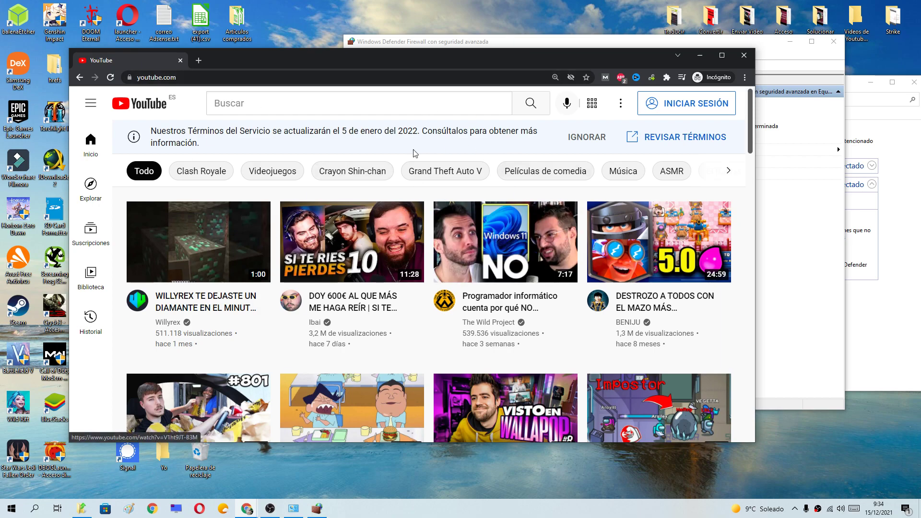
- Rearrange the browser and advanced firewall windows to uncover the desktop icons, and open the outbound rules (Reglas de salida)
{"action": "left_click", "coordinate": [580, 44]}
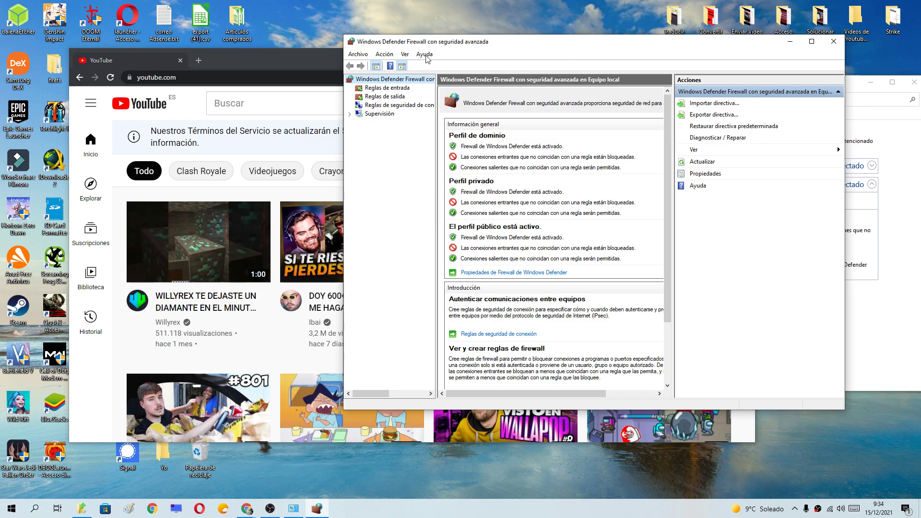
{"action": "left_click_drag", "start_coordinate": [309, 59], "coordinate": [452, 100]}
{"action": "left_click_drag", "start_coordinate": [480, 45], "coordinate": [450, 43]}
{"action": "left_click_drag", "start_coordinate": [283, 99], "coordinate": [342, 116]}
{"action": "left_click", "coordinate": [424, 38]}
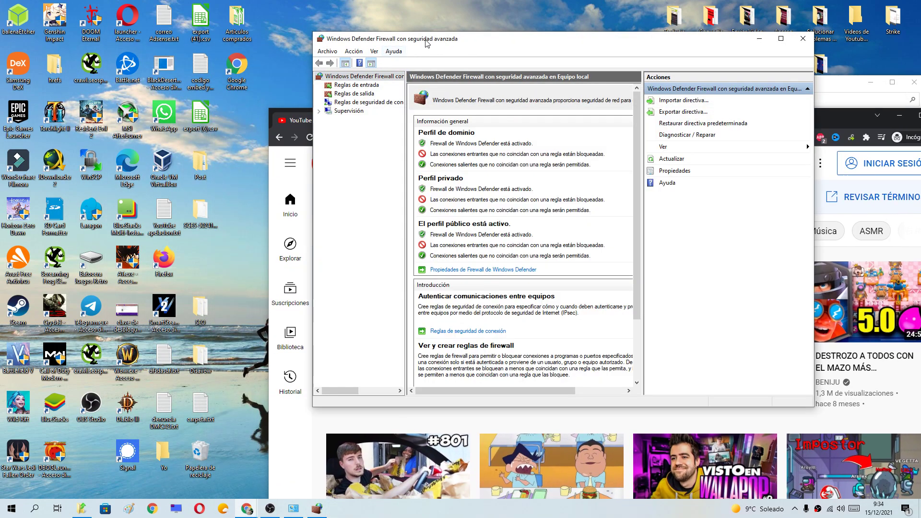
{"action": "left_click_drag", "start_coordinate": [424, 38], "coordinate": [405, 44]}
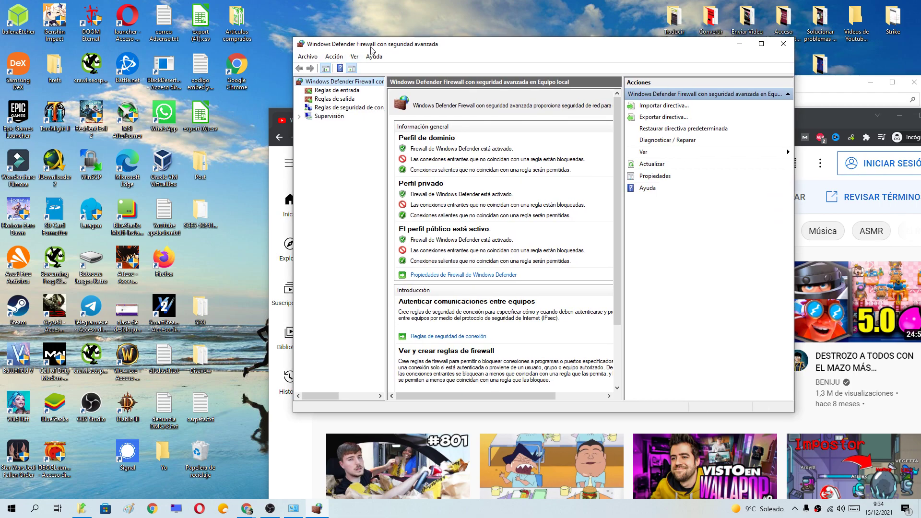
{"action": "left_click", "coordinate": [328, 99]}
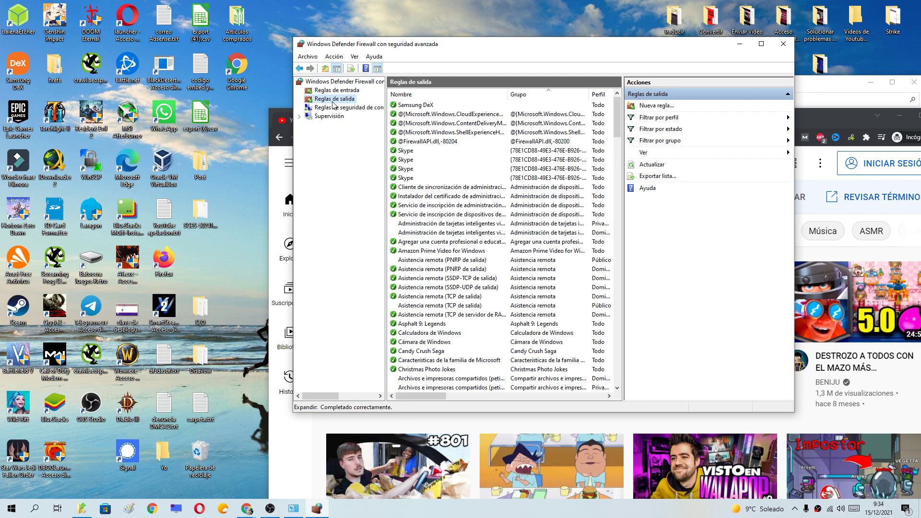
- Look through the first outbound rules in the list, from Samsung DeX downward and back up
{"action": "left_click", "coordinate": [415, 105]}
{"action": "key", "text": "Down"}
{"action": "key", "text": "Down"}
{"action": "key", "text": "Down"}
{"action": "key", "text": "Down"}
{"action": "key", "text": "Down"}
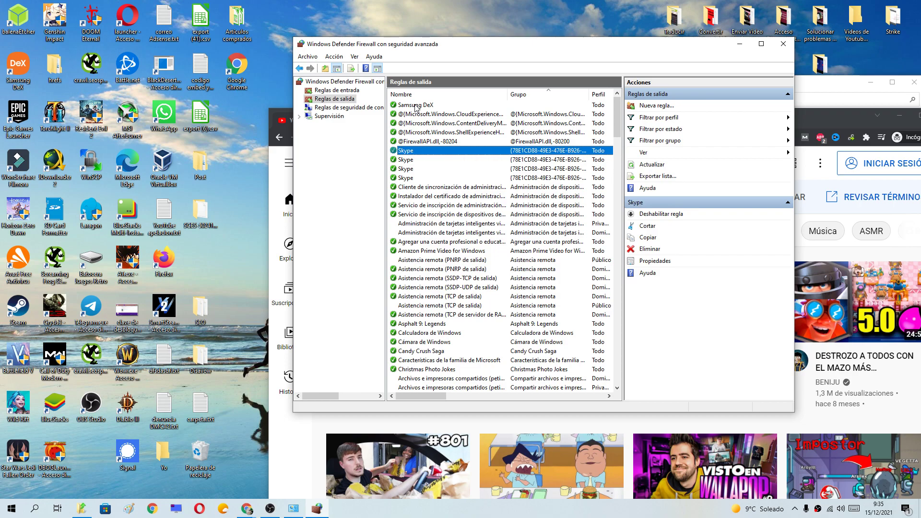
{"action": "key", "text": "Down"}
{"action": "key", "text": "Down"}
{"action": "key", "text": "Down"}
{"action": "key", "text": "Down"}
{"action": "key", "text": "Up"}
{"action": "key", "text": "Up"}
{"action": "key", "text": "Up"}
{"action": "key", "text": "Up"}
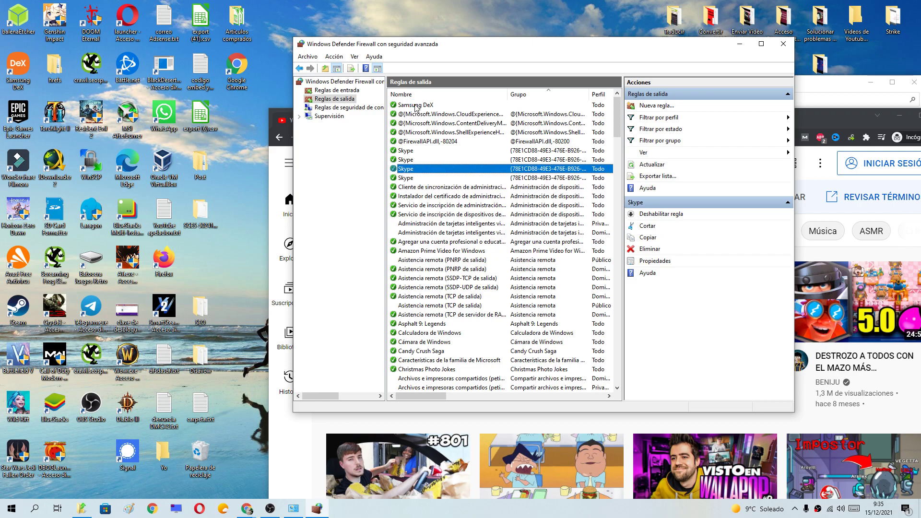
{"action": "key", "text": "Up"}
{"action": "key", "text": "Down"}
{"action": "key", "text": "Down"}
{"action": "key", "text": "Down"}
{"action": "key", "text": "Down"}
{"action": "key", "text": "Down"}
{"action": "key", "text": "Down"}
{"action": "key", "text": "Down"}
{"action": "key", "text": "Down"}
{"action": "key", "text": "Down"}
{"action": "key", "text": "Down"}
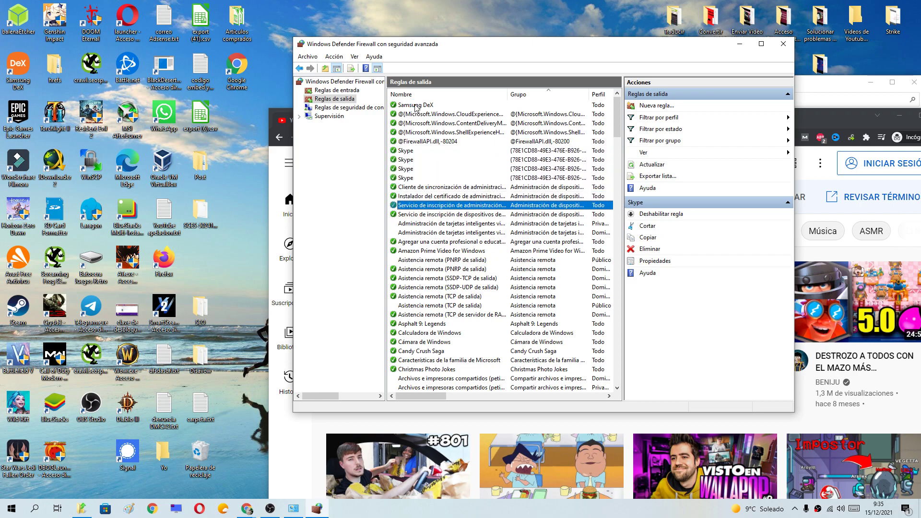
{"action": "key", "text": "Down"}
{"action": "key", "text": "Down"}
{"action": "key", "text": "Up"}
{"action": "key", "text": "Down"}
{"action": "key", "text": "Up"}
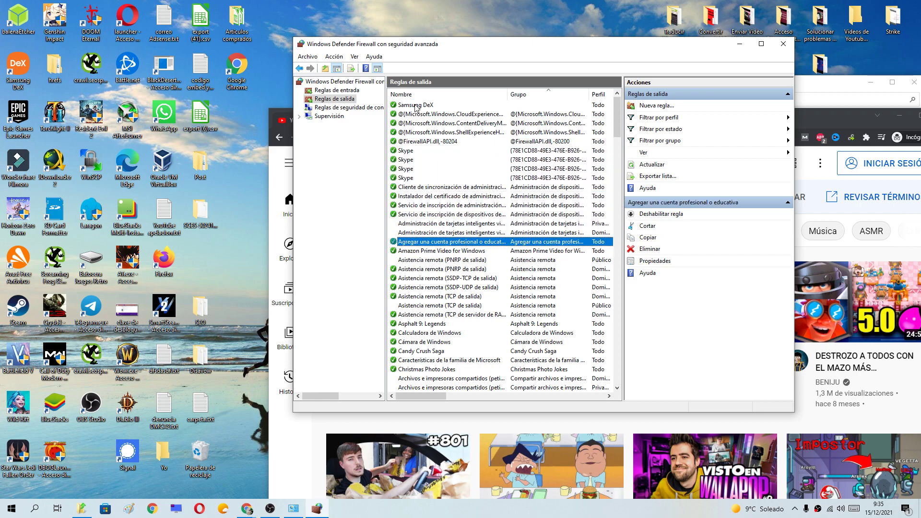
{"action": "key", "text": "Up"}
{"action": "key", "text": "Up"}
{"action": "key", "text": "Up"}
{"action": "key", "text": "Up"}
{"action": "key", "text": "Up"}
{"action": "key", "text": "Up"}
{"action": "key", "text": "Up"}
{"action": "key", "text": "Up"}
{"action": "key", "text": "Up"}
{"action": "key", "text": "Up"}
{"action": "key", "text": "Up"}
{"action": "key", "text": "Up"}
{"action": "key", "text": "Up"}
{"action": "key", "text": "Up"}
{"action": "key", "text": "Up"}
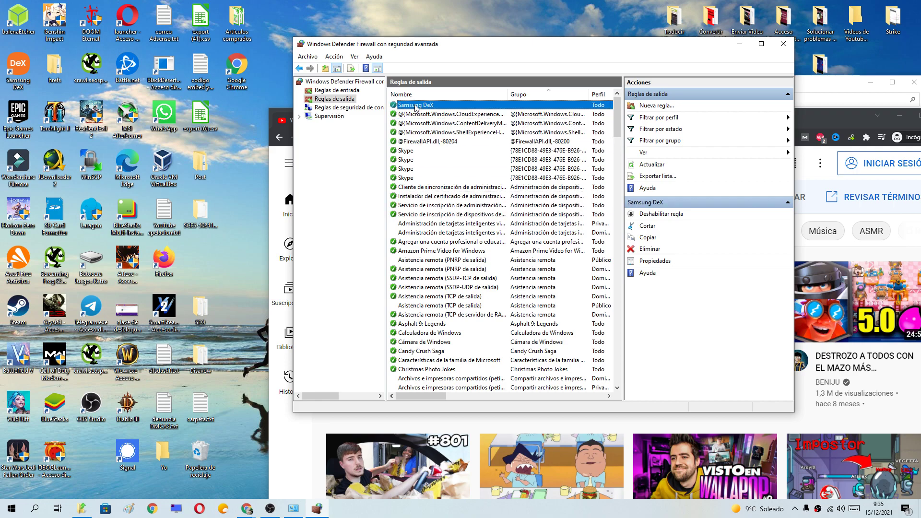
- Start a new outbound rule of type Programa and proceed to the program path page
{"action": "left_click", "coordinate": [330, 101]}
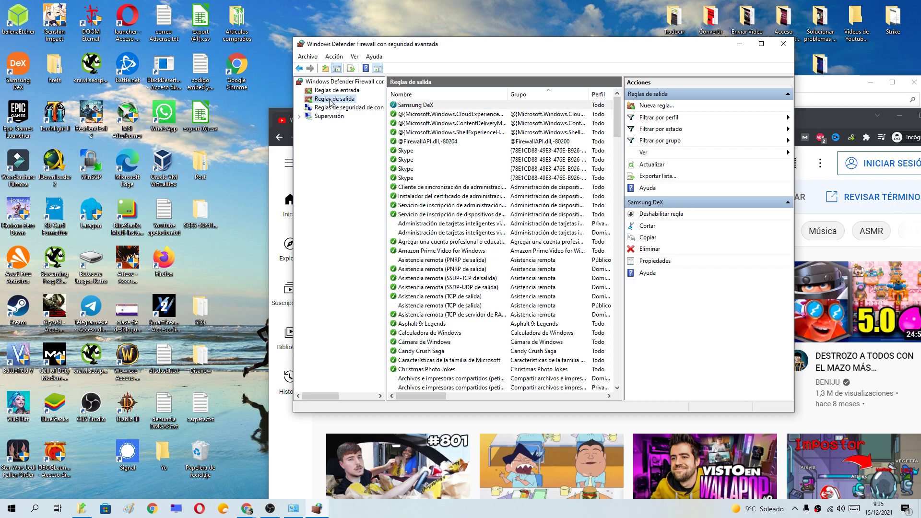
{"action": "left_click", "coordinate": [655, 106]}
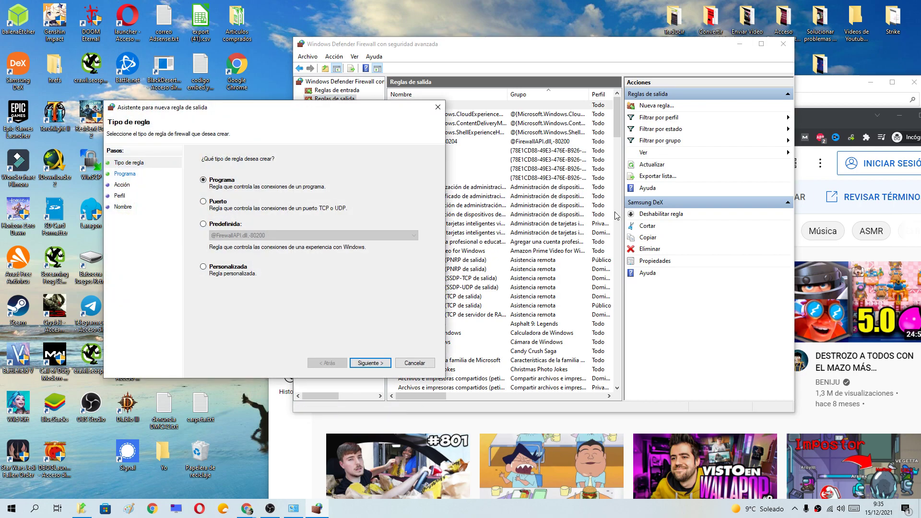
{"action": "left_click_drag", "start_coordinate": [288, 111], "coordinate": [523, 106]}
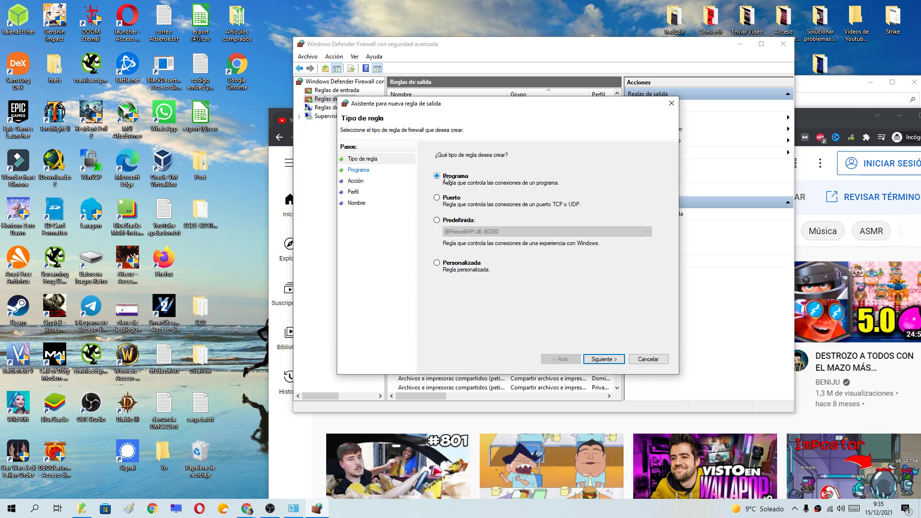
{"action": "left_click", "coordinate": [597, 359]}
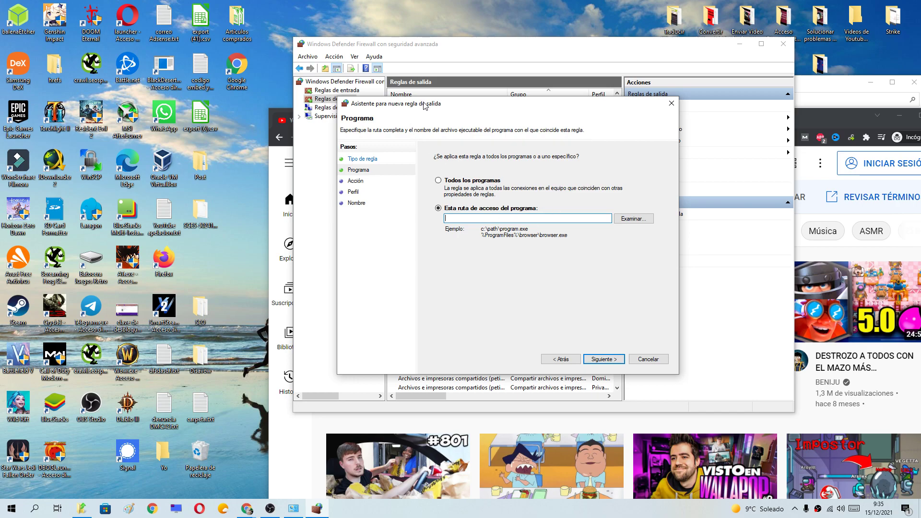
{"action": "left_click_drag", "start_coordinate": [424, 106], "coordinate": [445, 105]}
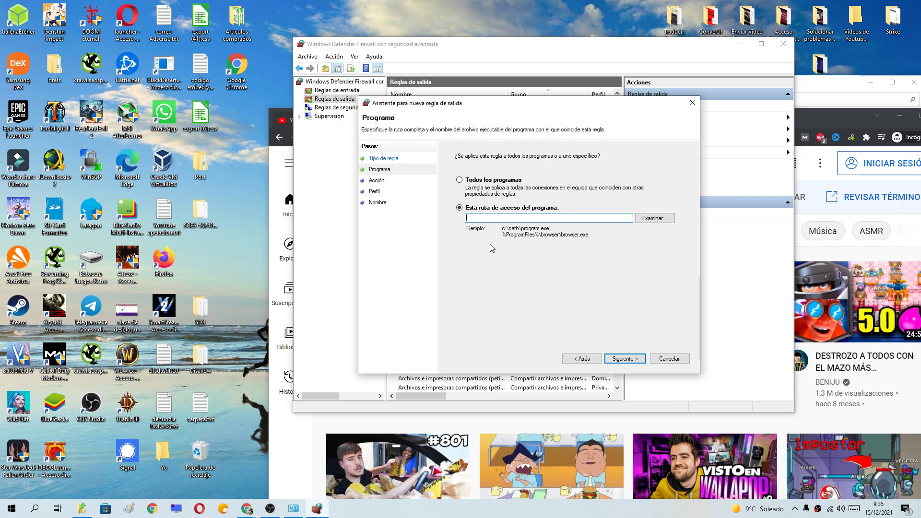
- Copy the target path without its quotation marks from the properties of the Google Chrome desktop shortcut
{"action": "left_click", "coordinate": [231, 67]}
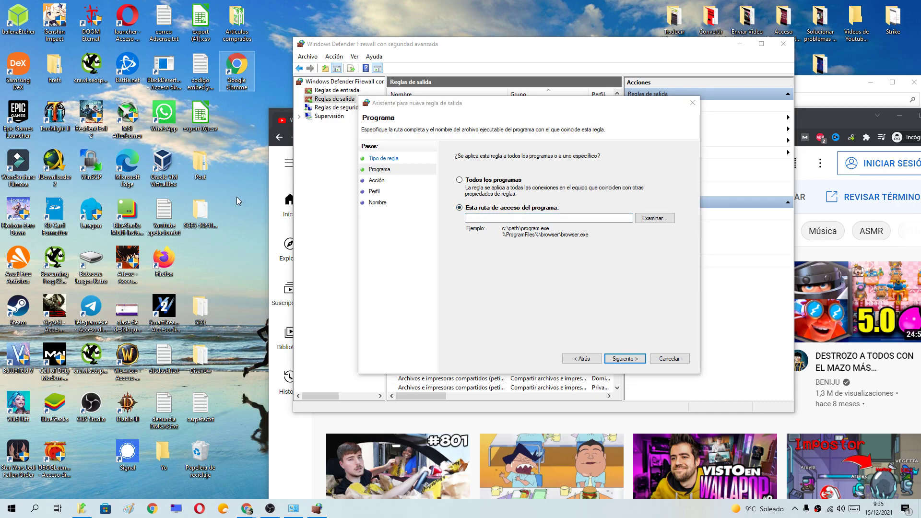
{"action": "right_click", "coordinate": [236, 85]}
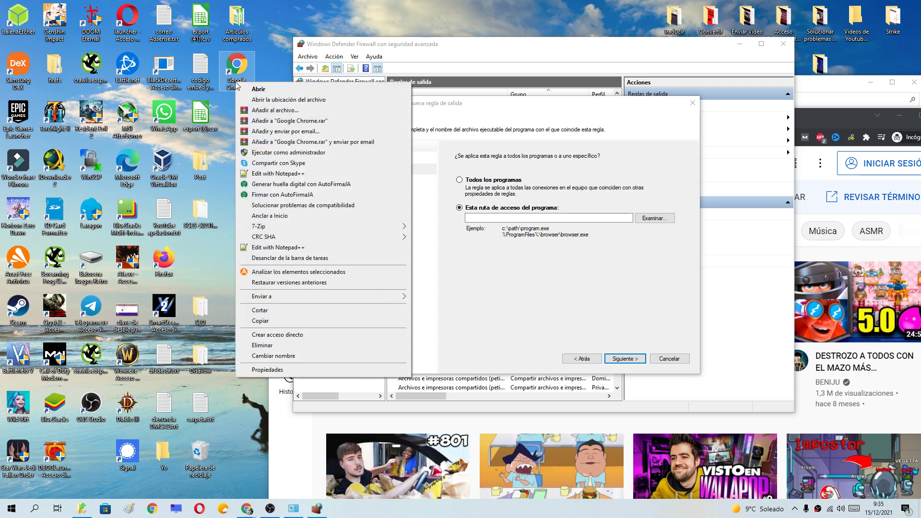
{"action": "left_click", "coordinate": [258, 369]}
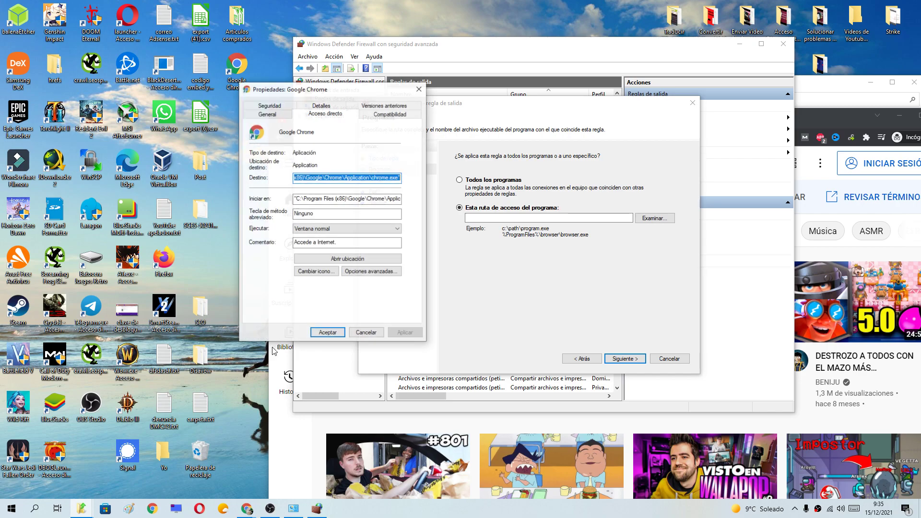
{"action": "left_click", "coordinate": [307, 178]}
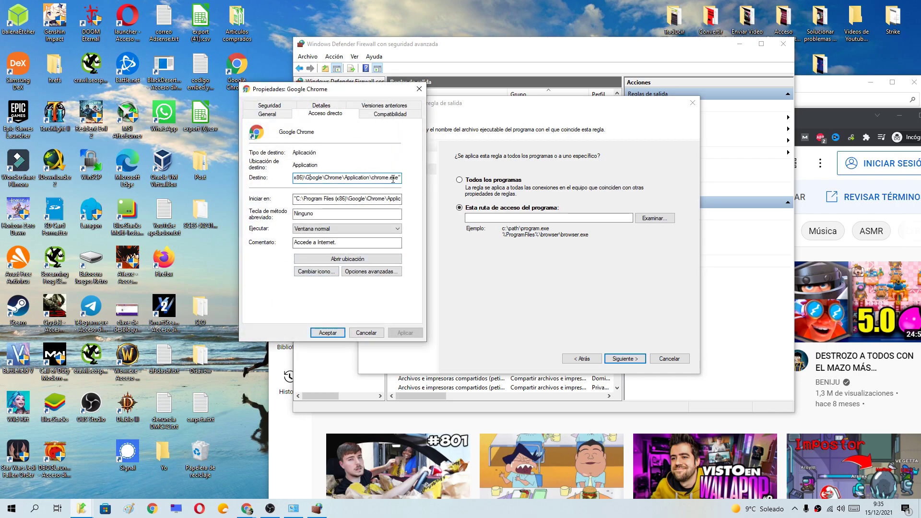
{"action": "left_click_drag", "start_coordinate": [399, 178], "coordinate": [299, 179]}
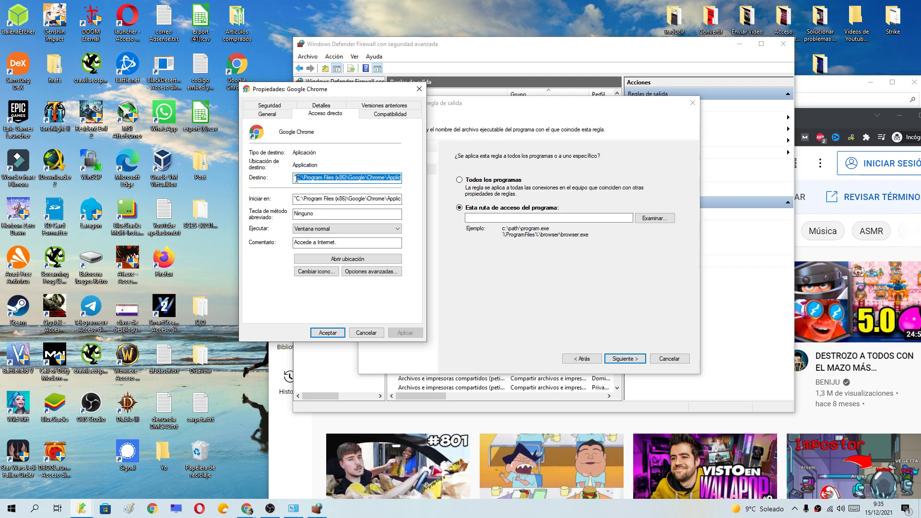
{"action": "left_click", "coordinate": [295, 177]}
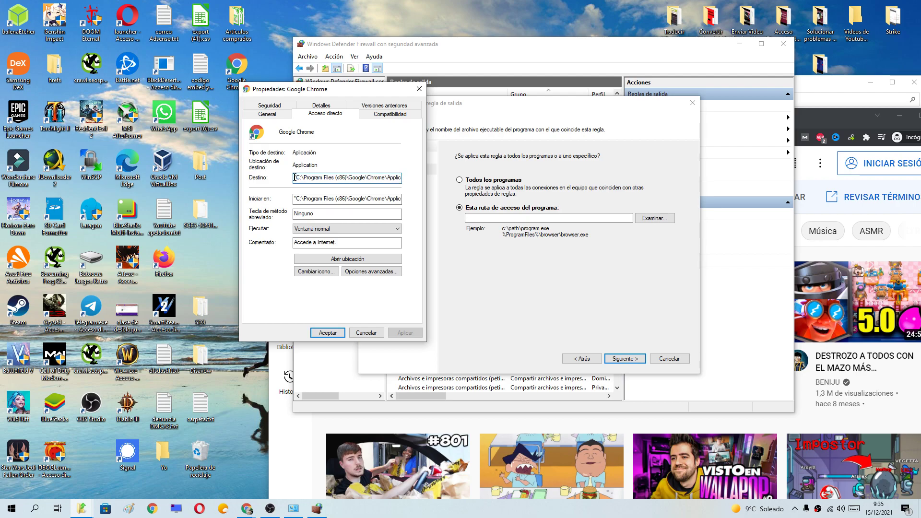
{"action": "left_click_drag", "start_coordinate": [299, 178], "coordinate": [416, 182]}
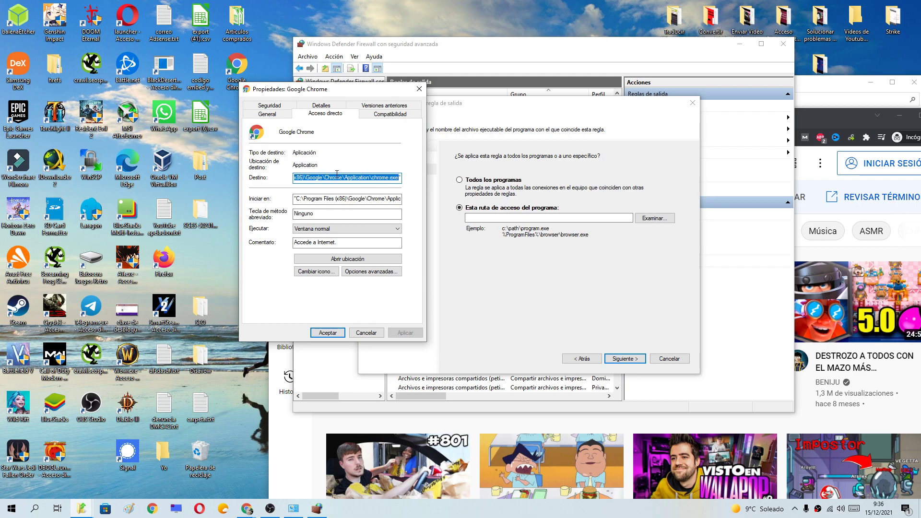
{"action": "right_click", "coordinate": [373, 179]}
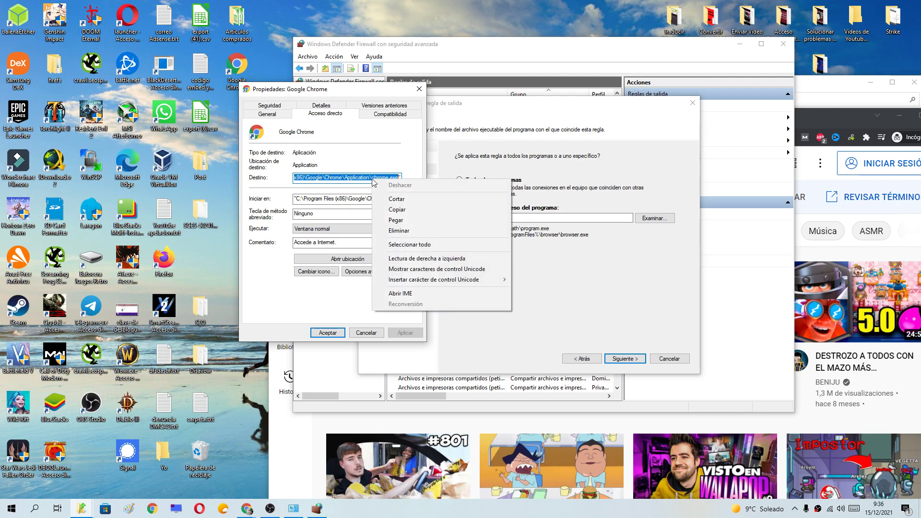
{"action": "left_click", "coordinate": [396, 210]}
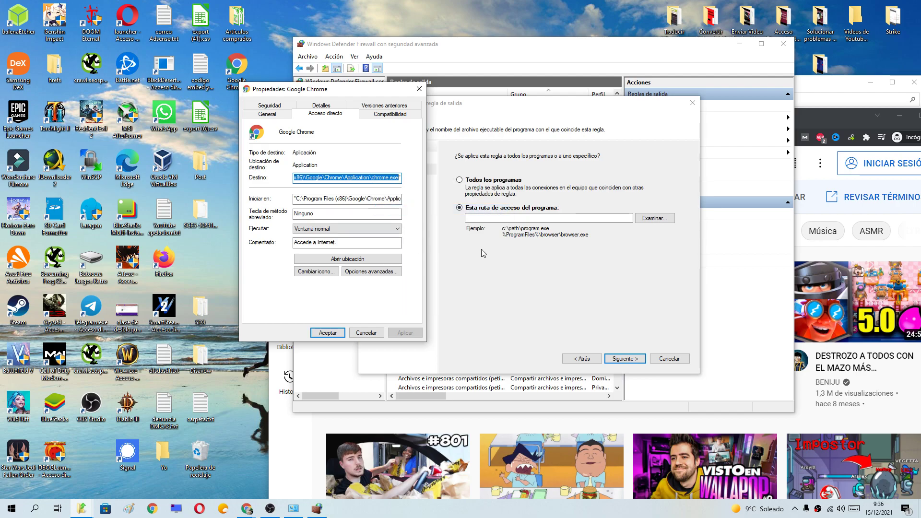
- Set the rule's program path to C:\Program Files (x86)\Google\Chrome\Application\chrome.exe by pasting it, and continue to the action page
{"action": "left_click", "coordinate": [491, 218]}
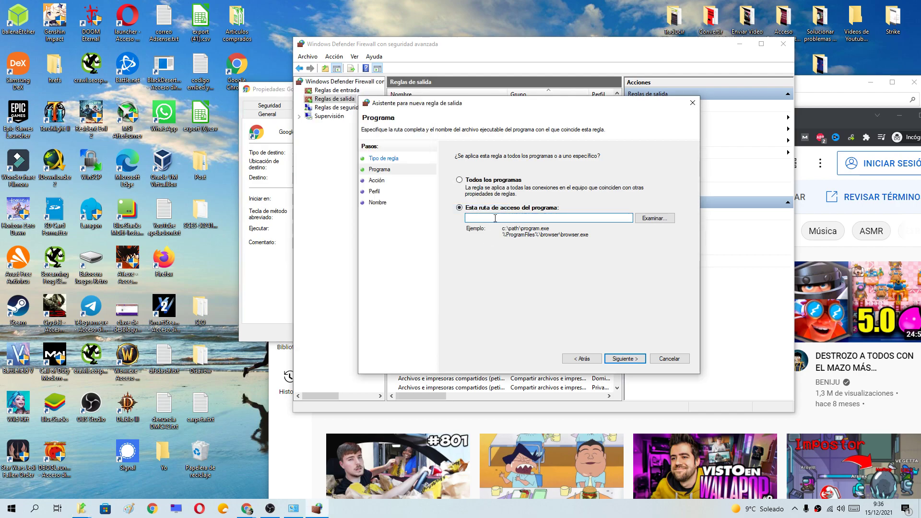
{"action": "right_click", "coordinate": [495, 218]}
{"action": "left_click", "coordinate": [526, 260]}
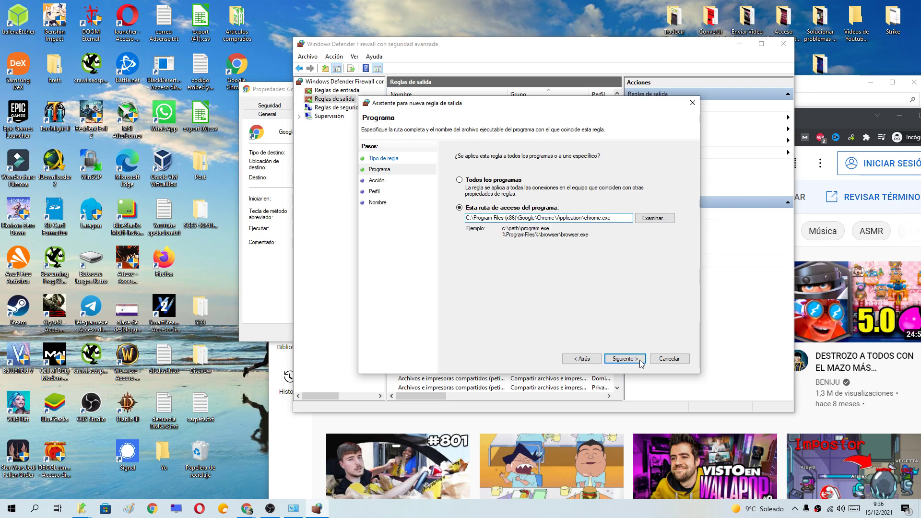
{"action": "left_click", "coordinate": [623, 359]}
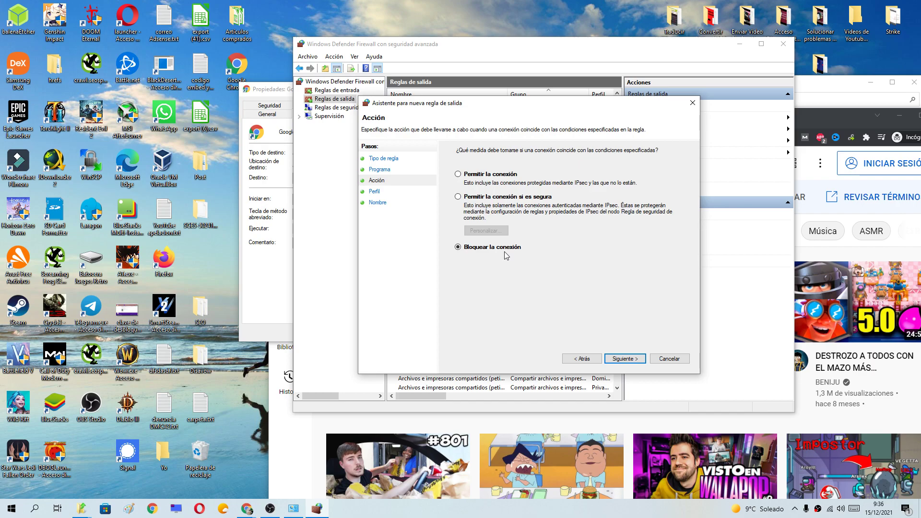
- Finish the rule with Bloquear la conexión for the Dominio, Privado and Público profiles, naming it "Bloquear Acceso a Internet en Google Chrome"
{"action": "left_click", "coordinate": [625, 359]}
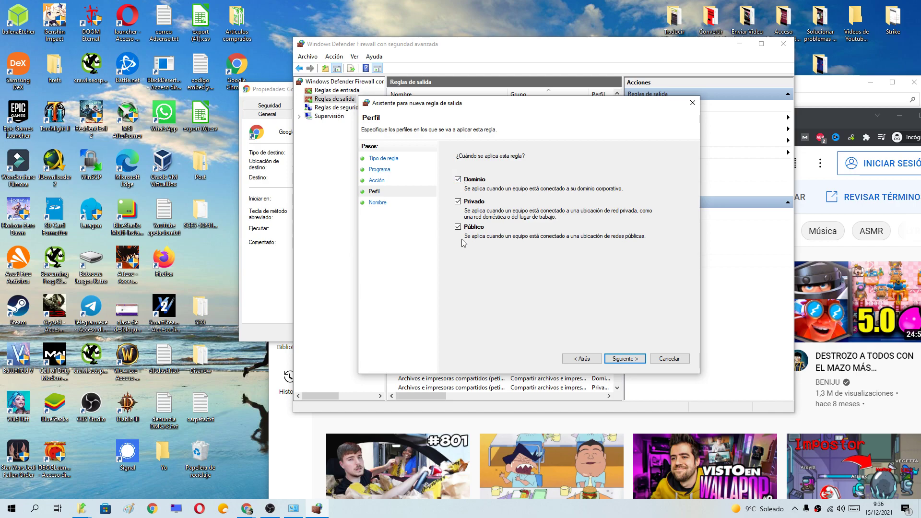
{"action": "left_click", "coordinate": [623, 359]}
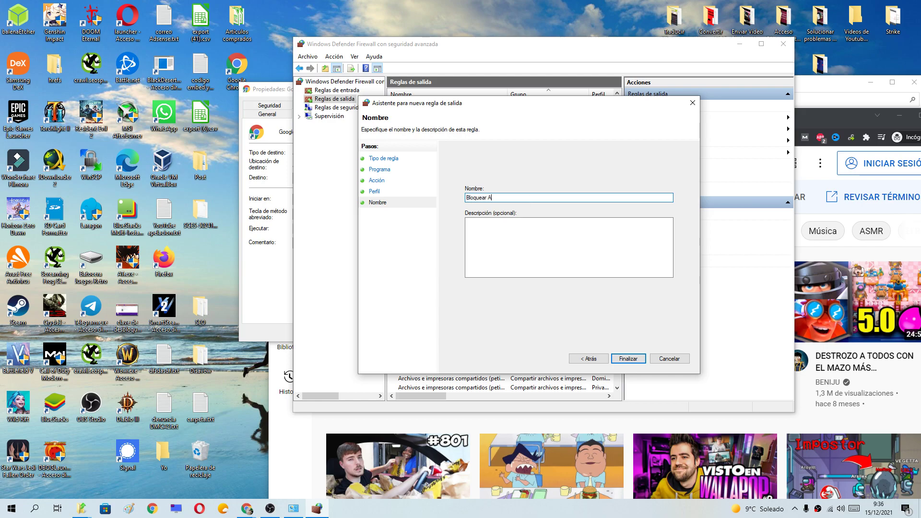
{"action": "type", "text": "Bloquear Acceso a Internet en Google Chrome"}
{"action": "left_click", "coordinate": [565, 245]}
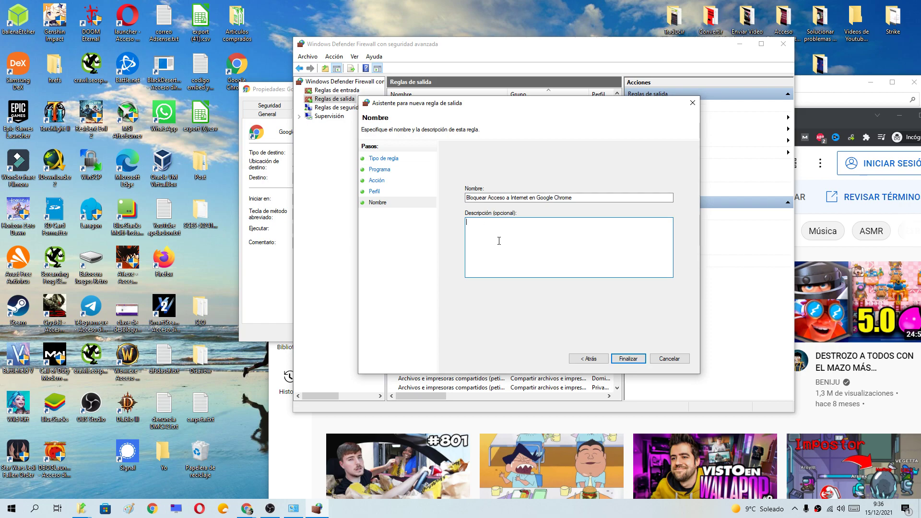
{"action": "left_click", "coordinate": [627, 359]}
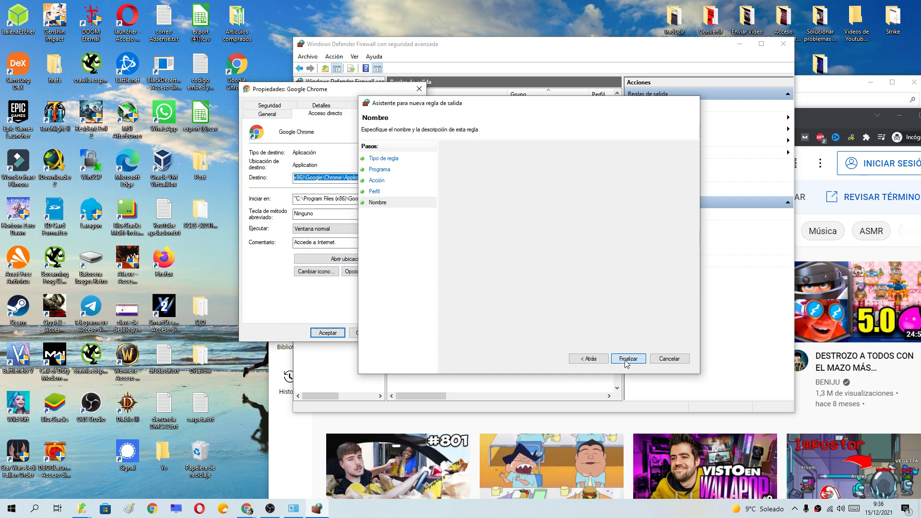
- Close the Google Chrome shortcut's properties and minimise both firewall windows
{"action": "left_click", "coordinate": [327, 332]}
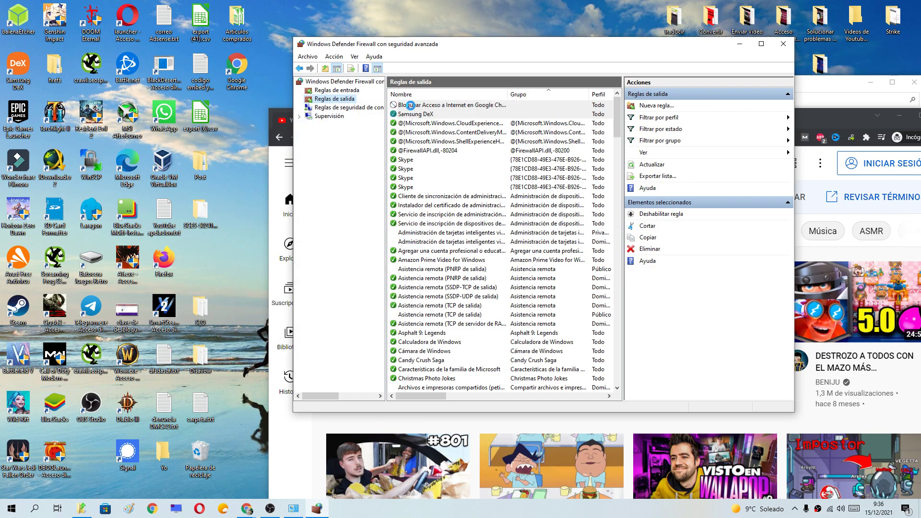
{"action": "left_click", "coordinate": [422, 105]}
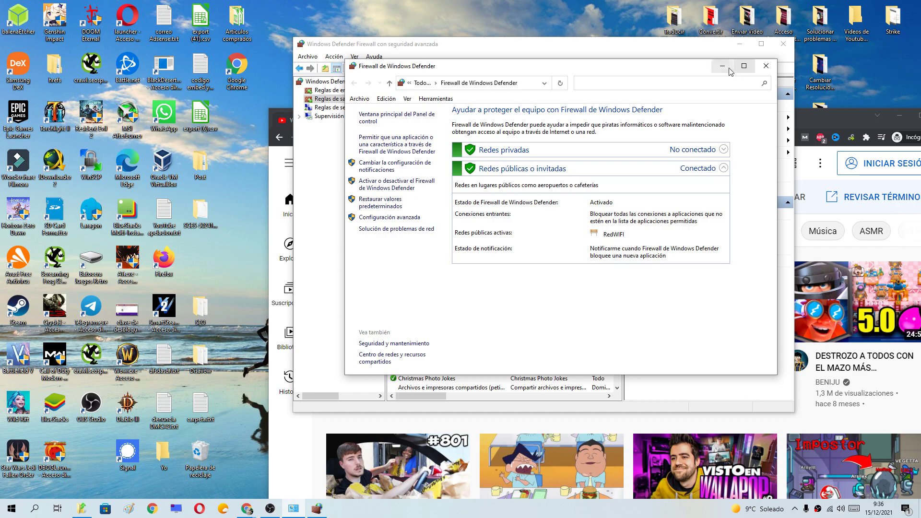
{"action": "left_click", "coordinate": [736, 61]}
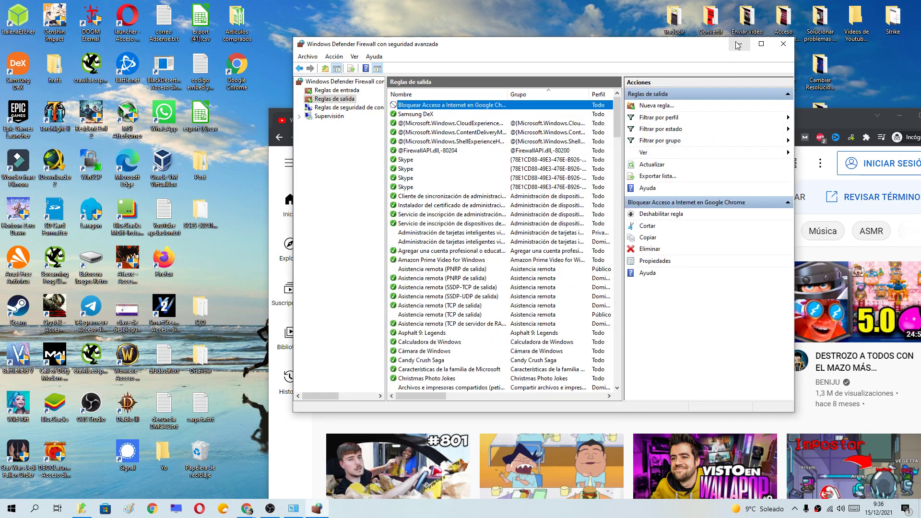
{"action": "left_click", "coordinate": [738, 44]}
- Test Chrome's connection on YouTube by opening the "Pasamos 1000 Veces Por el Mismo Autoservicio" video, retrying, and reloading the home page
{"action": "left_click_drag", "start_coordinate": [708, 122], "coordinate": [521, 60]}
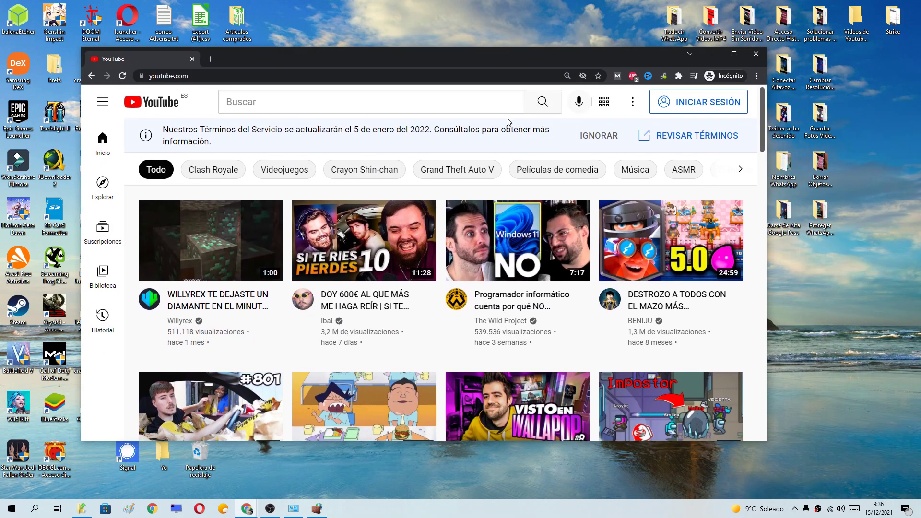
{"action": "scroll", "coordinate": [564, 221], "scroll_direction": "down", "scroll_amount": 2}
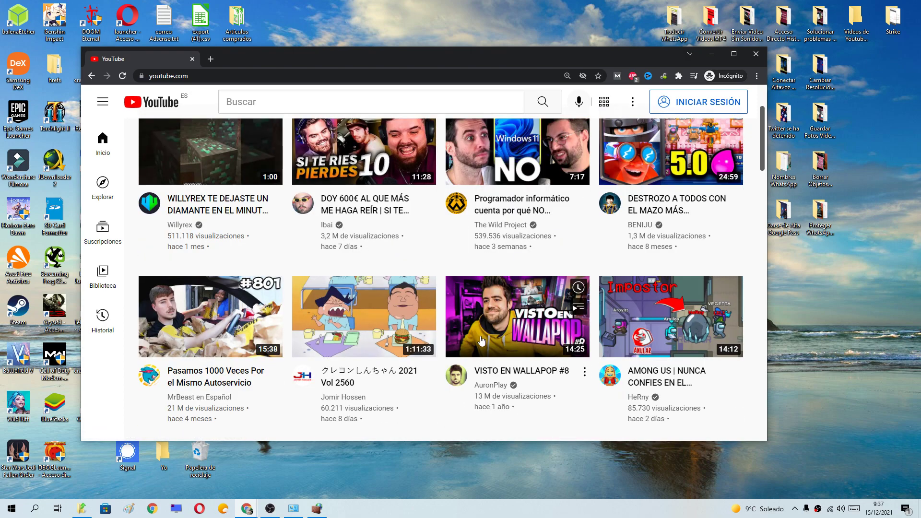
{"action": "left_click", "coordinate": [213, 375]}
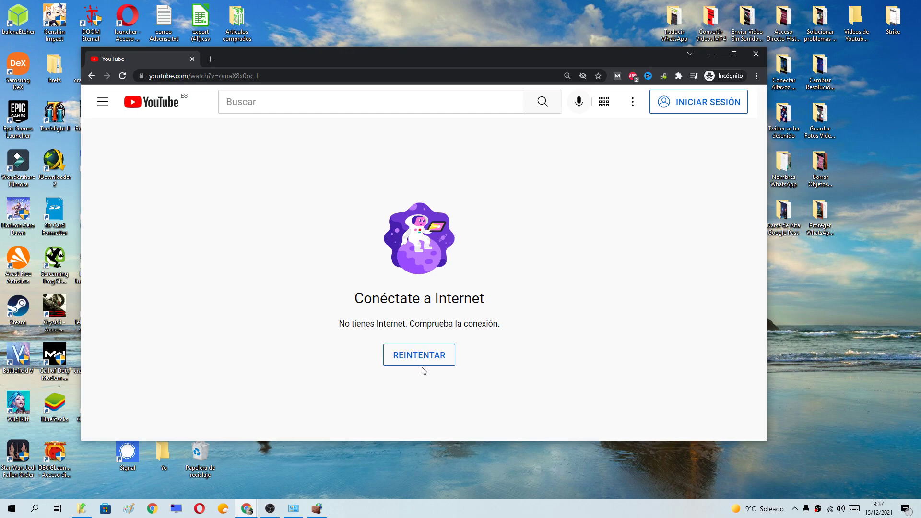
{"action": "left_click", "coordinate": [421, 363]}
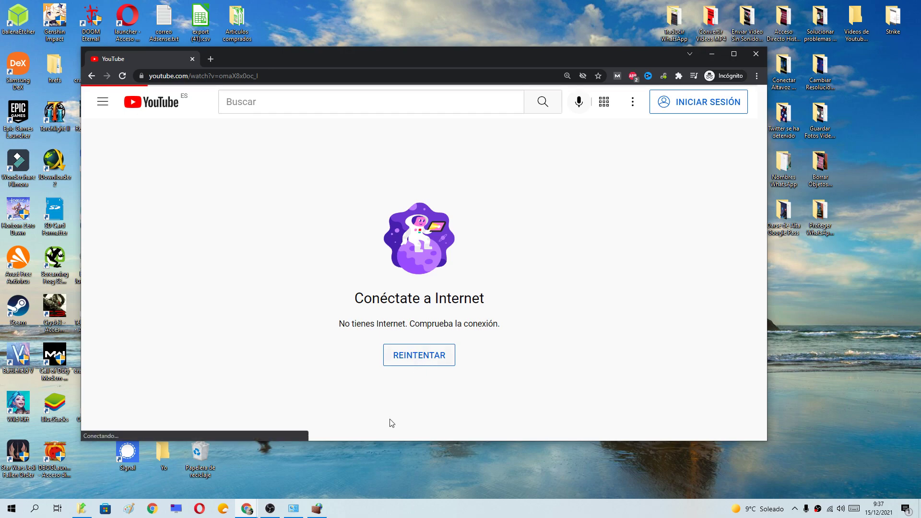
{"action": "left_click", "coordinate": [156, 101]}
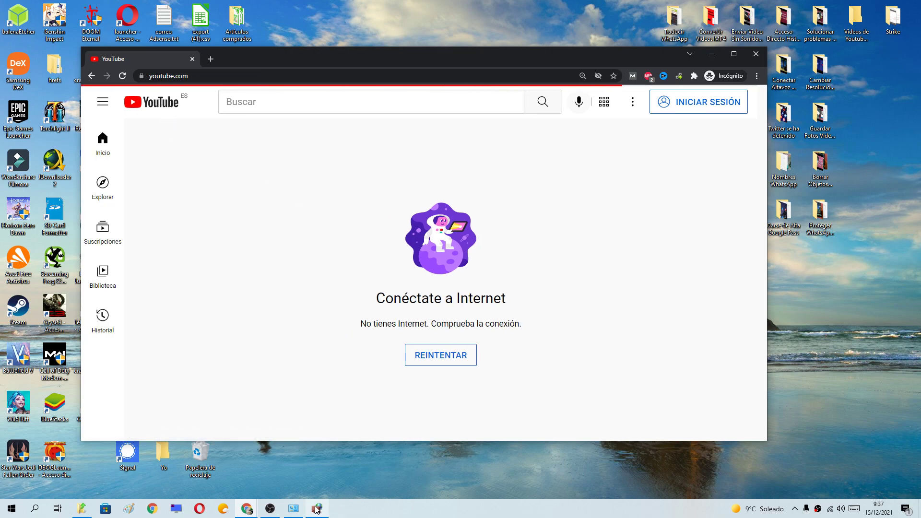
- Switch to the advanced firewall window and set the action of "Bloquear Acceso a Internet en Google Chrome" to Permitir la conexión
{"action": "mouse_move", "coordinate": [317, 510]}
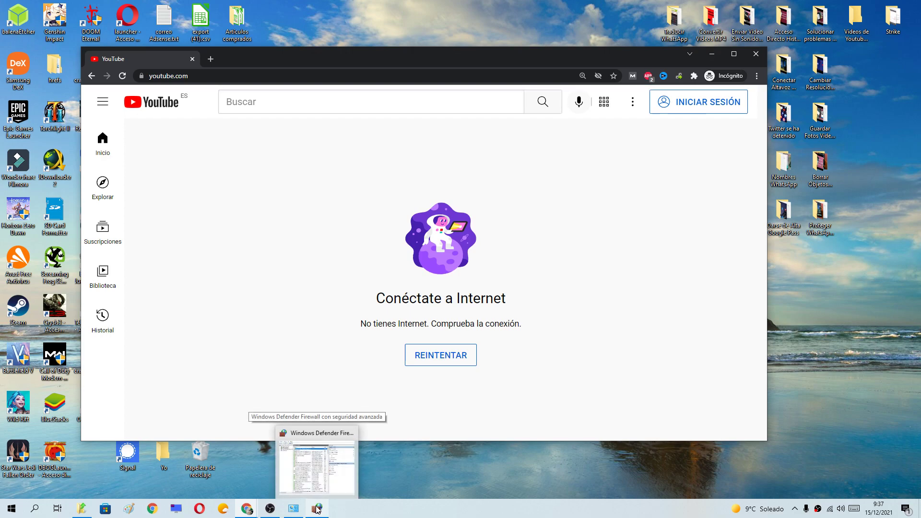
{"action": "left_click", "coordinate": [324, 477]}
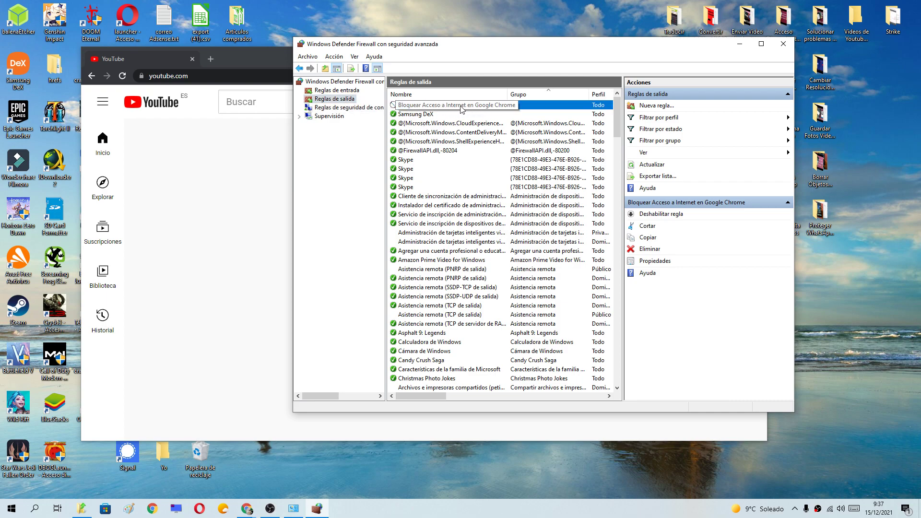
{"action": "left_click", "coordinate": [645, 262]}
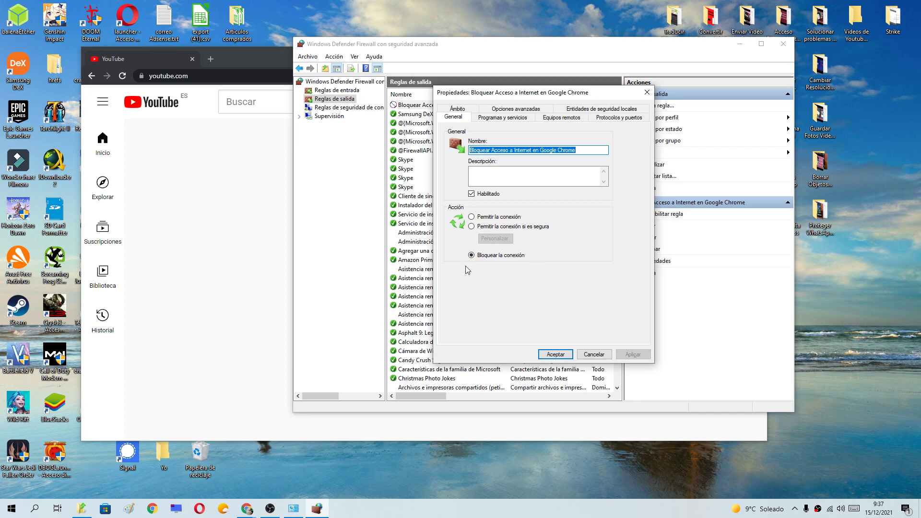
{"action": "left_click", "coordinate": [472, 217]}
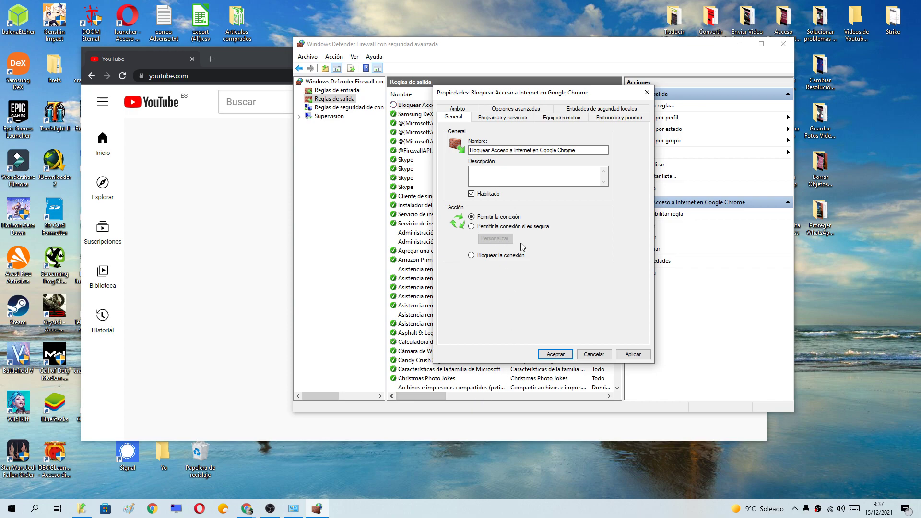
{"action": "left_click", "coordinate": [633, 355]}
{"action": "left_click", "coordinate": [559, 356]}
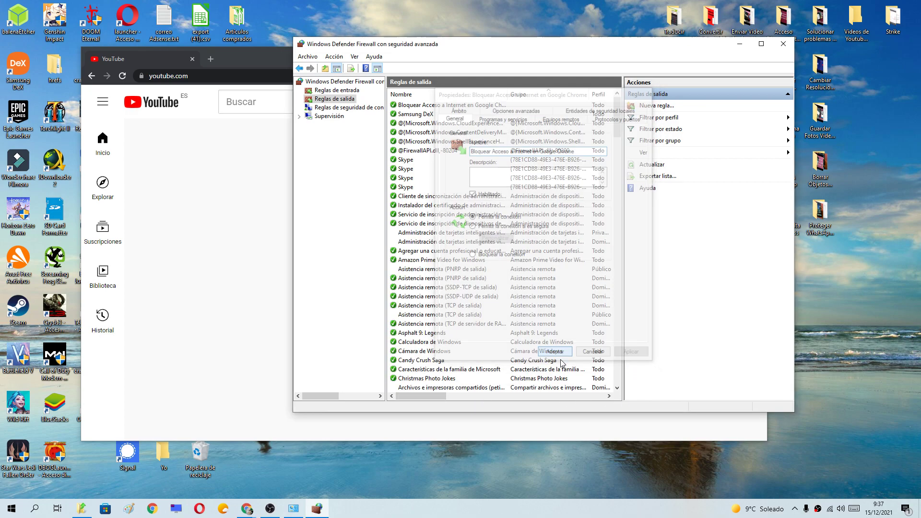
{"action": "left_click", "coordinate": [416, 106]}
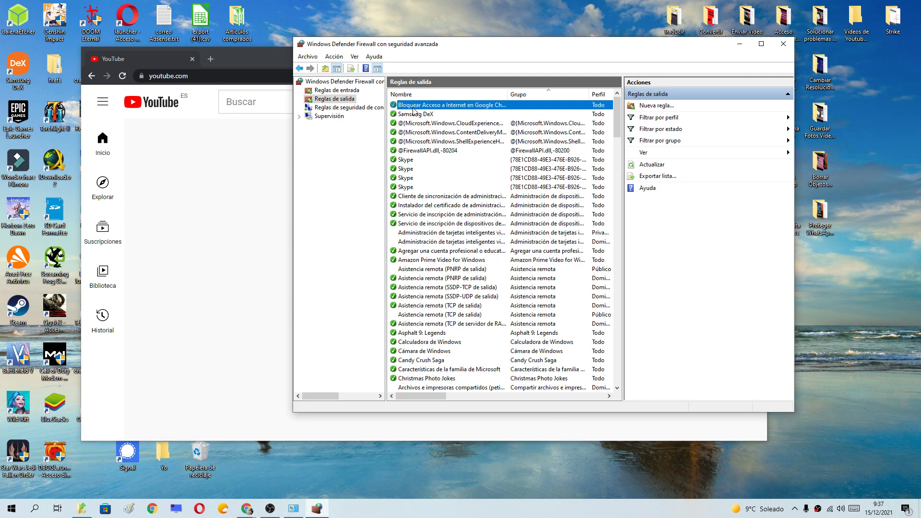
- Test Chrome's connection by browsing YouTube's home page and opening a recommended video, and return to the advanced firewall window
{"action": "left_click", "coordinate": [249, 62]}
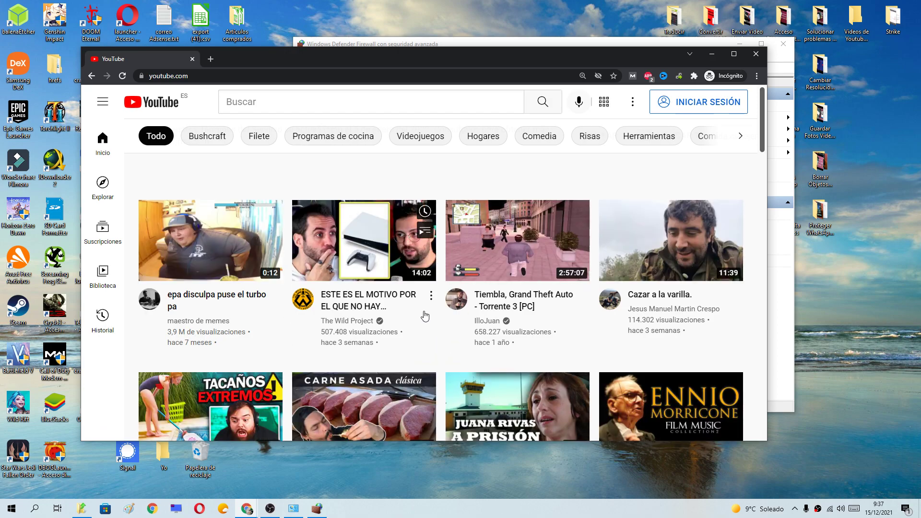
{"action": "scroll", "coordinate": [422, 314], "scroll_direction": "down", "scroll_amount": 4}
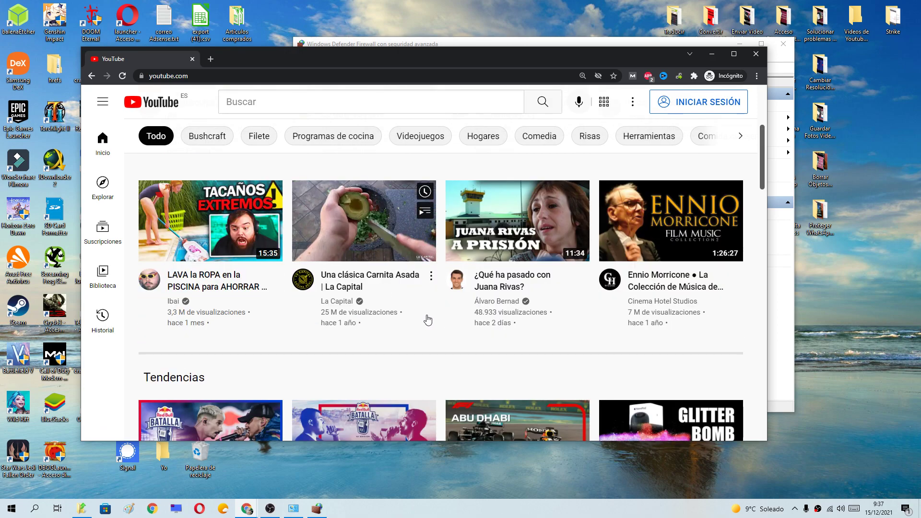
{"action": "scroll", "coordinate": [458, 341], "scroll_direction": "up", "scroll_amount": 2}
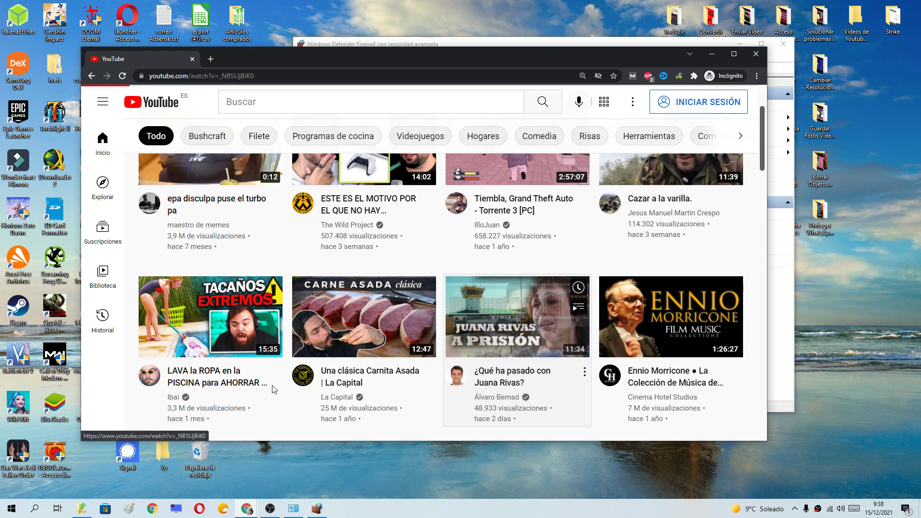
{"action": "left_click", "coordinate": [459, 340]}
{"action": "left_click", "coordinate": [156, 108]}
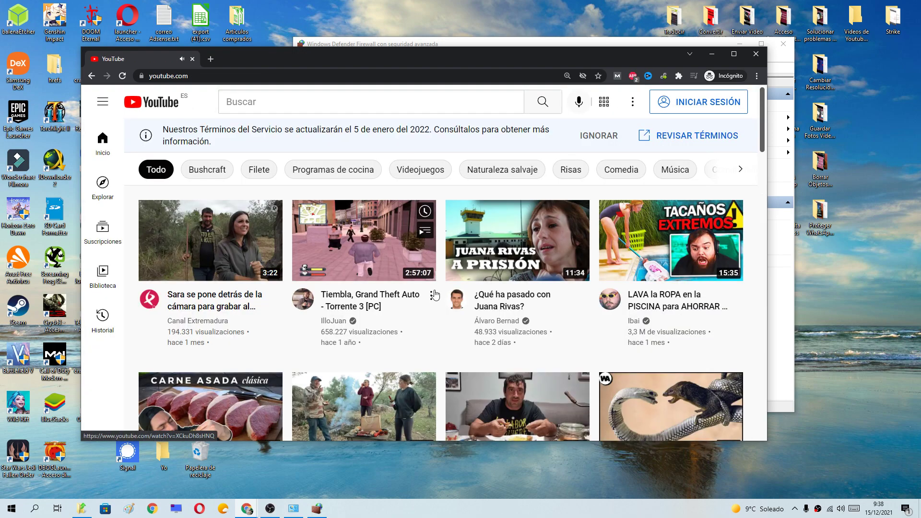
{"action": "left_click", "coordinate": [709, 50]}
{"action": "left_click_drag", "start_coordinate": [637, 48], "coordinate": [566, 64]}
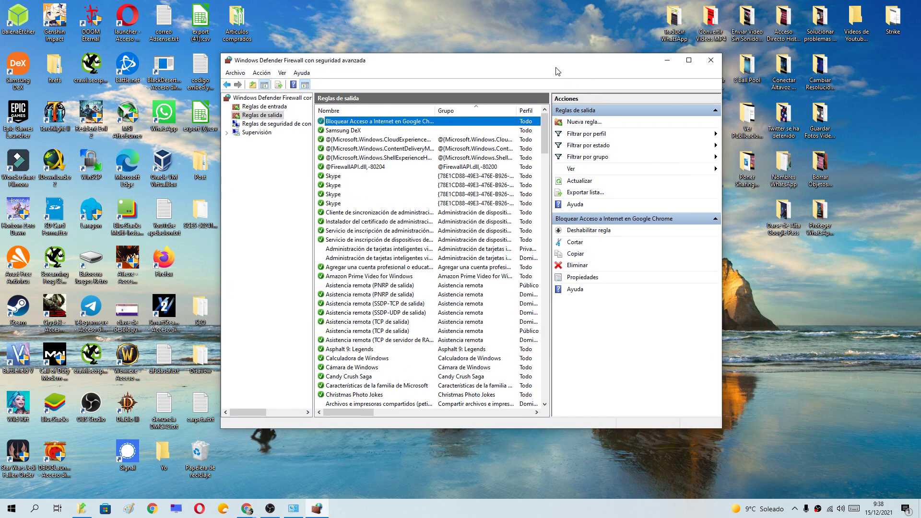